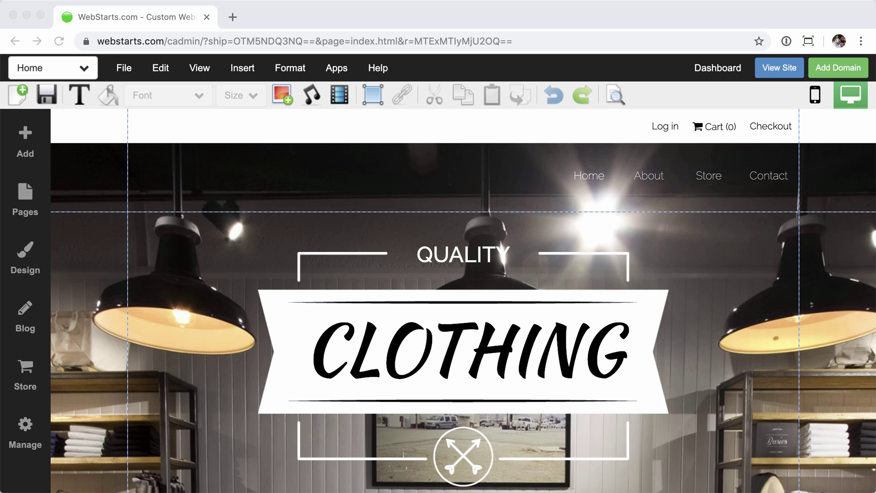
- Open the Add panel and scroll down its list of element types toward More Apps
left_click(234, 188)
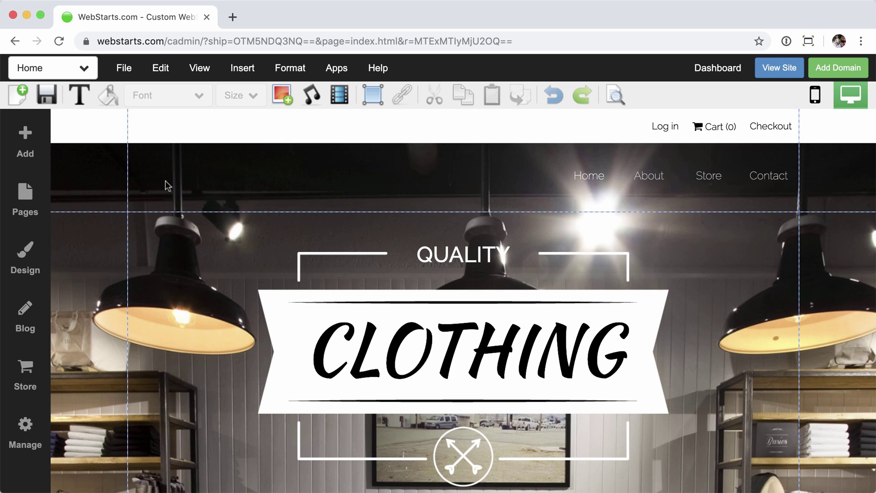
left_click(25, 142)
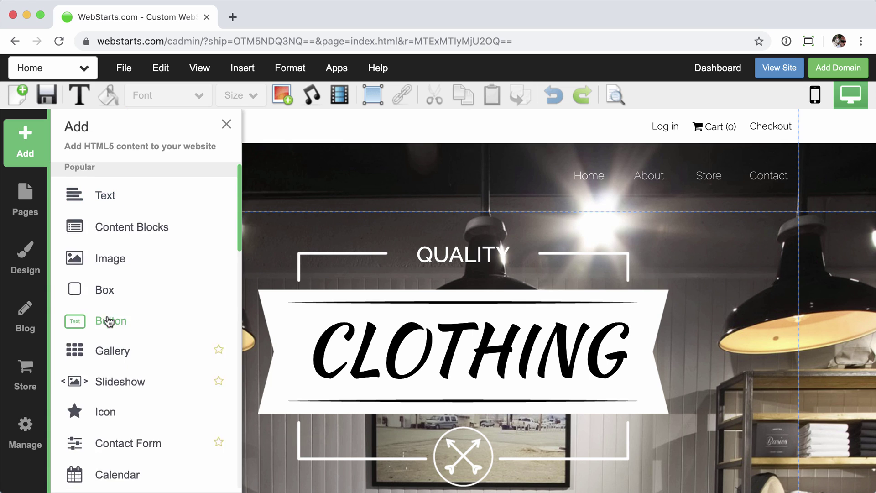
scroll(108, 320, "down", 10)
scroll(108, 319, "down", 8)
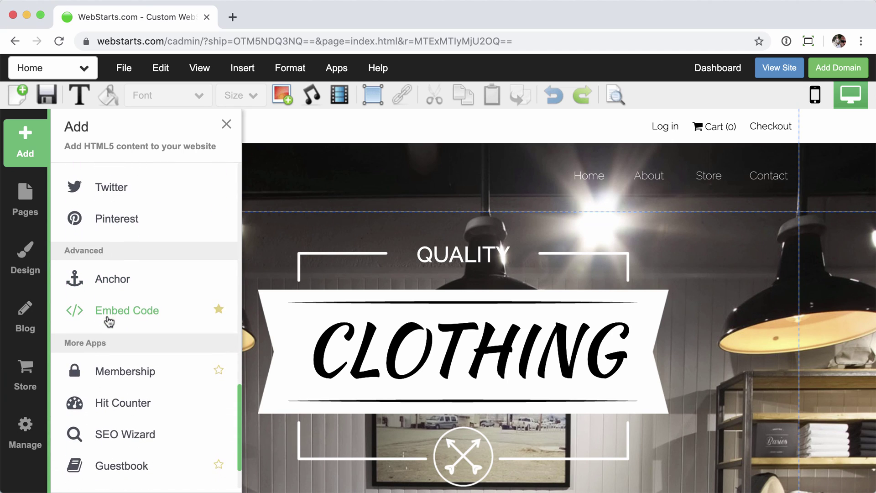
- Add Membership, keeping the page public, Contact as members' home page, and manual approval
left_click(117, 318)
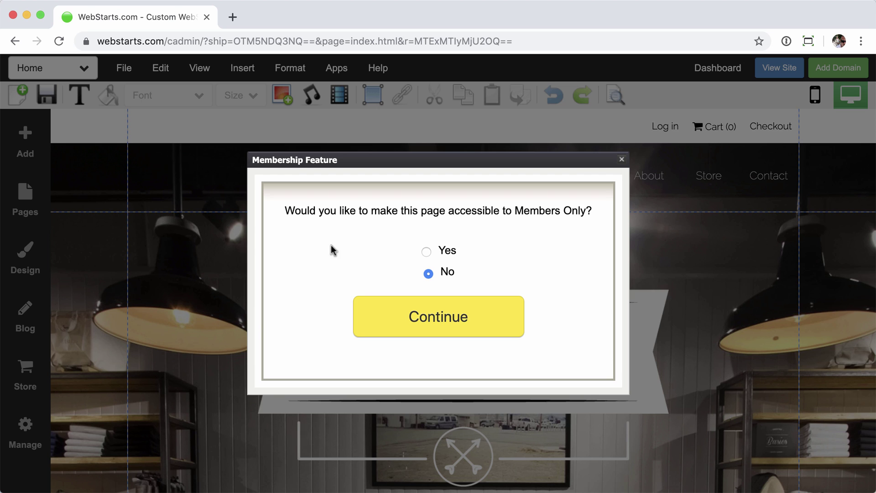
left_click(447, 323)
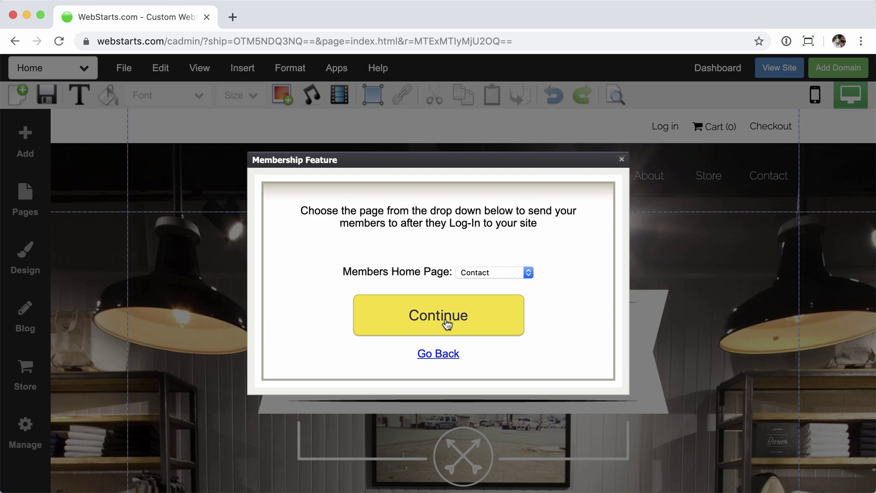
left_click(486, 273)
left_click(485, 273)
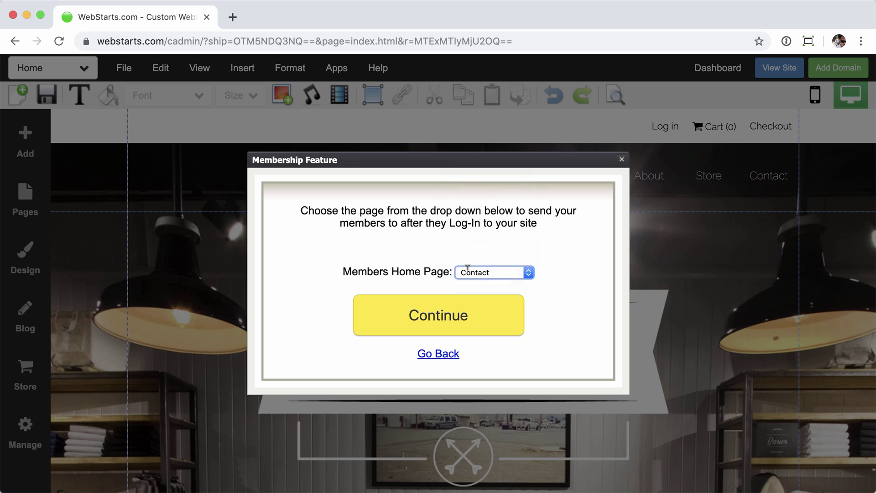
left_click(444, 322)
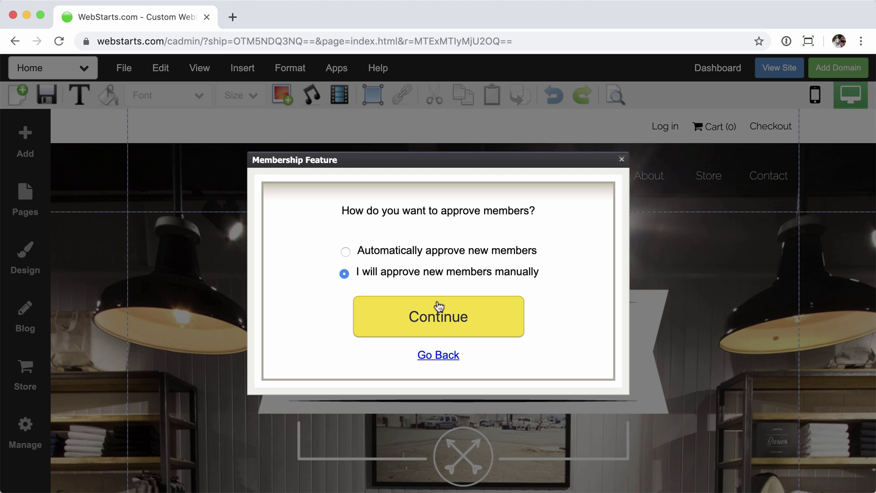
left_click(449, 322)
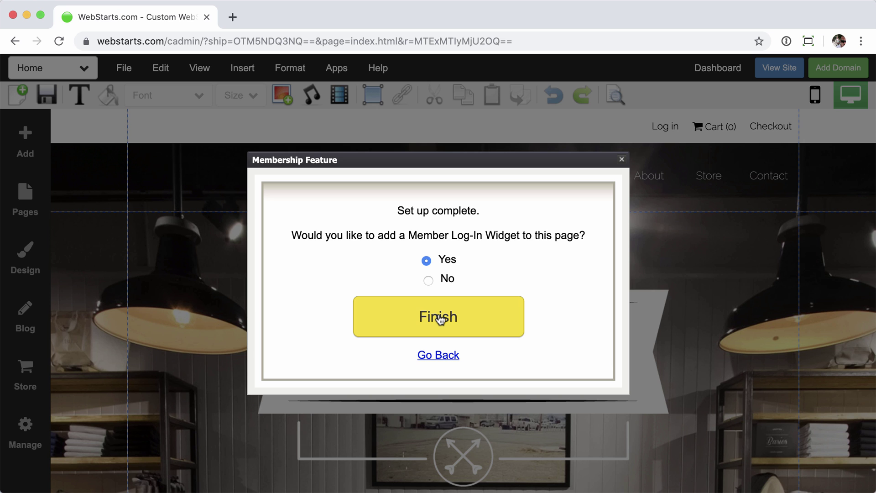
- Finish the wizard with a Sign Up | Log In widget, then nudge it left and down above the left lamp
left_click(441, 320)
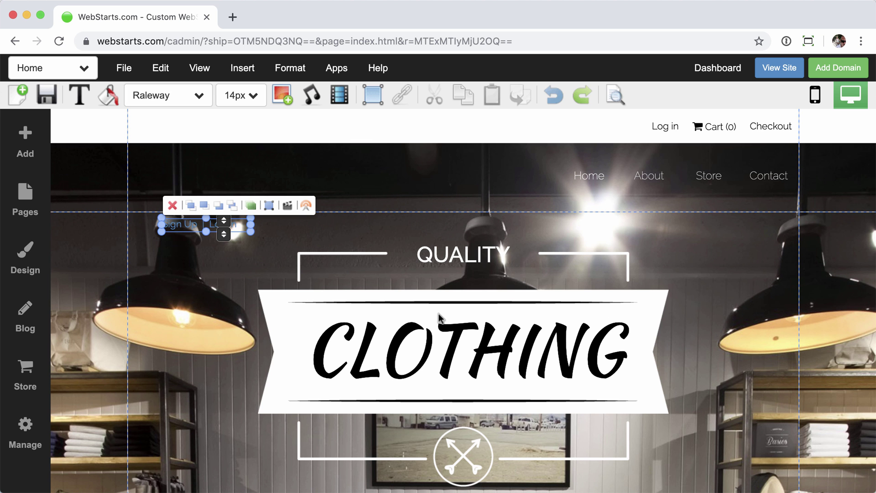
left_click_drag(188, 224, 173, 234)
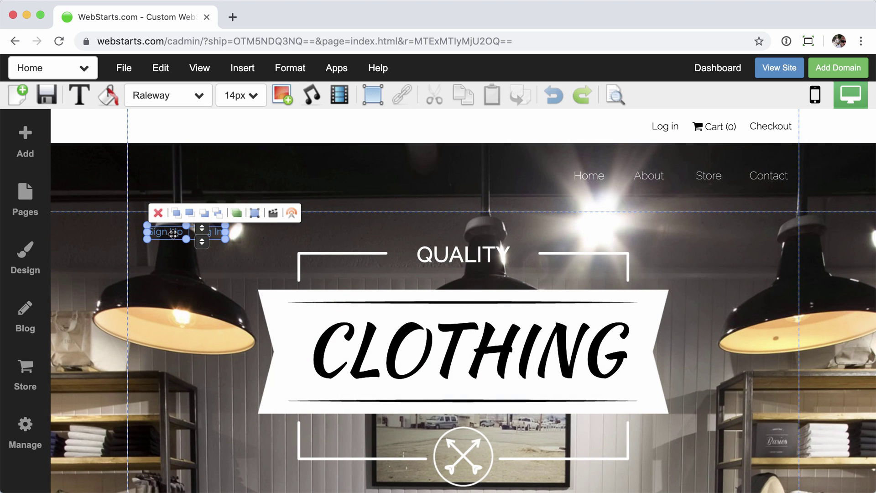
left_click(207, 264)
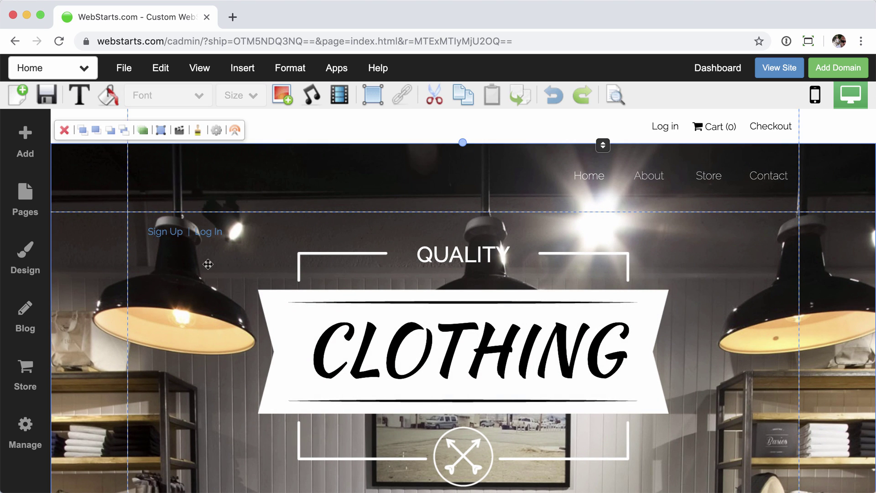
- Open the Hyperlinks style under Design > Text Style > General
left_click(24, 267)
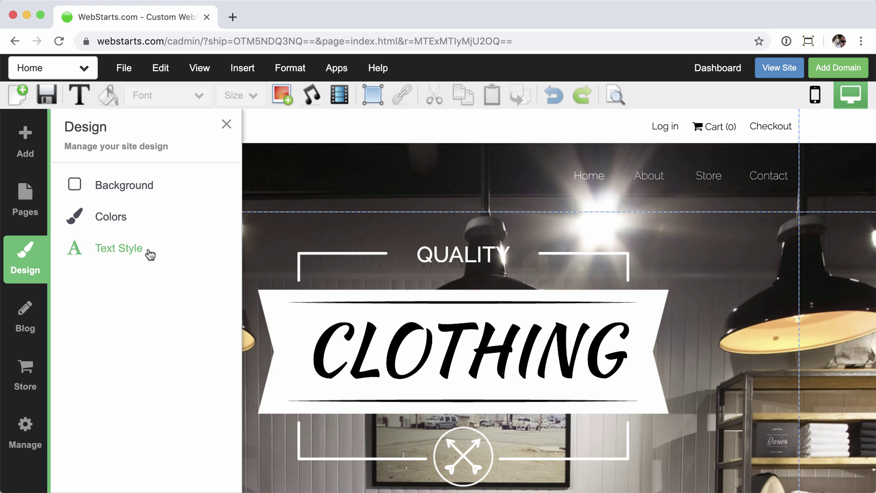
left_click(119, 249)
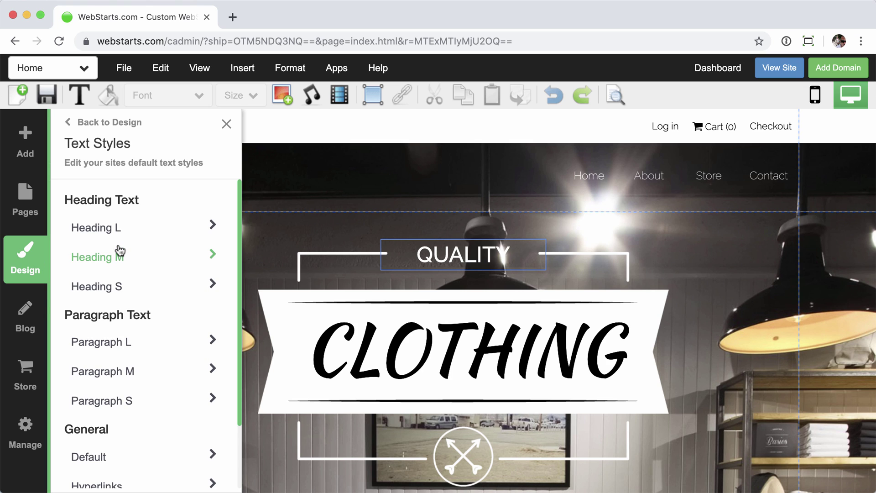
scroll(119, 249, "down", 3)
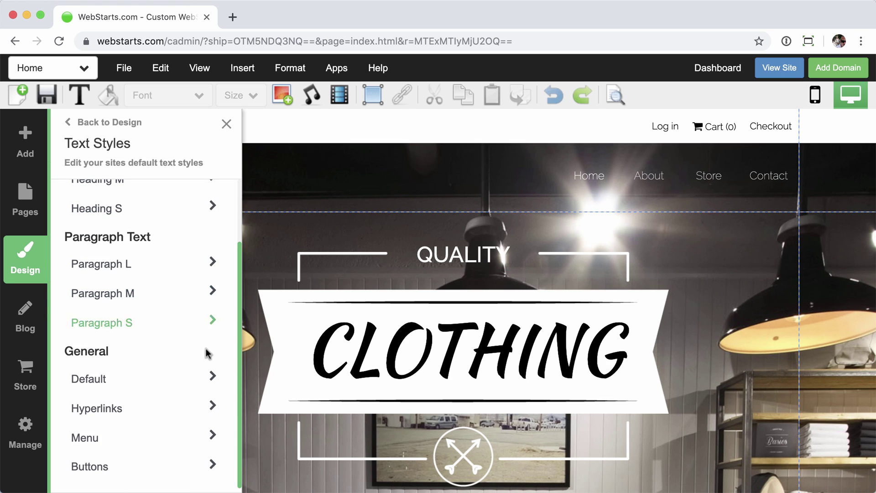
left_click(120, 412)
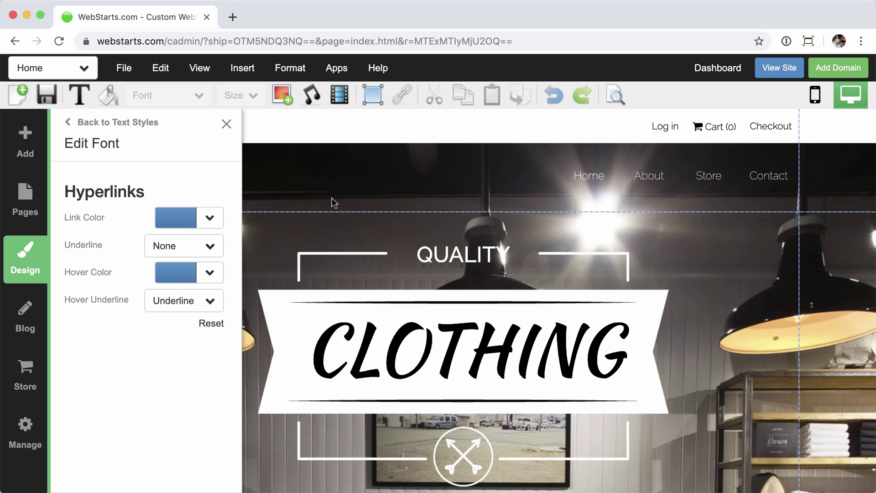
- Set the hyperlink colour to white and the hover colour to light blue
left_click(188, 222)
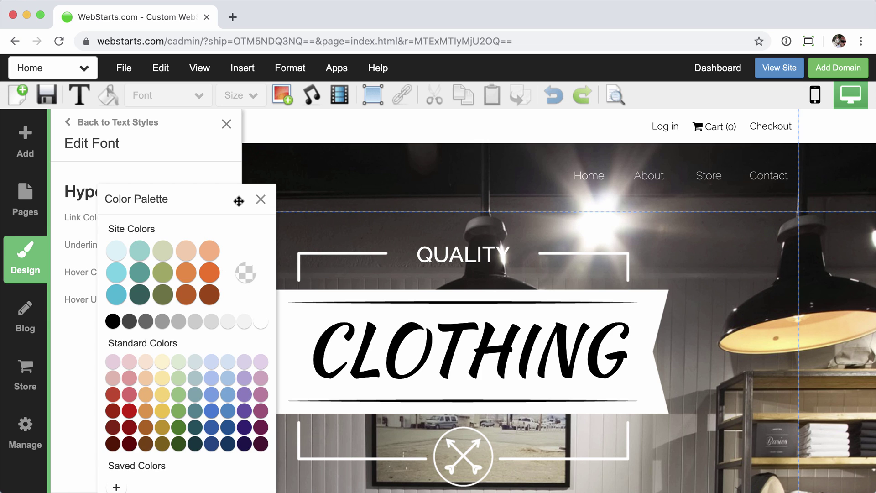
left_click(259, 199)
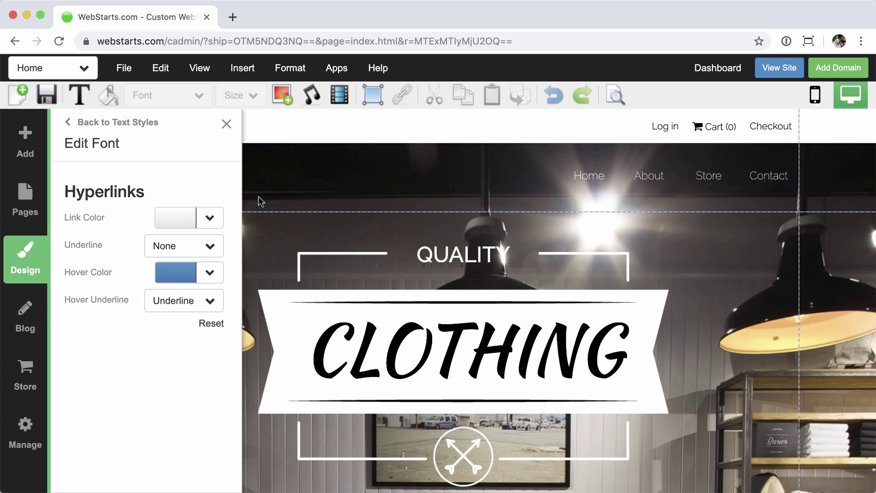
left_click(170, 273)
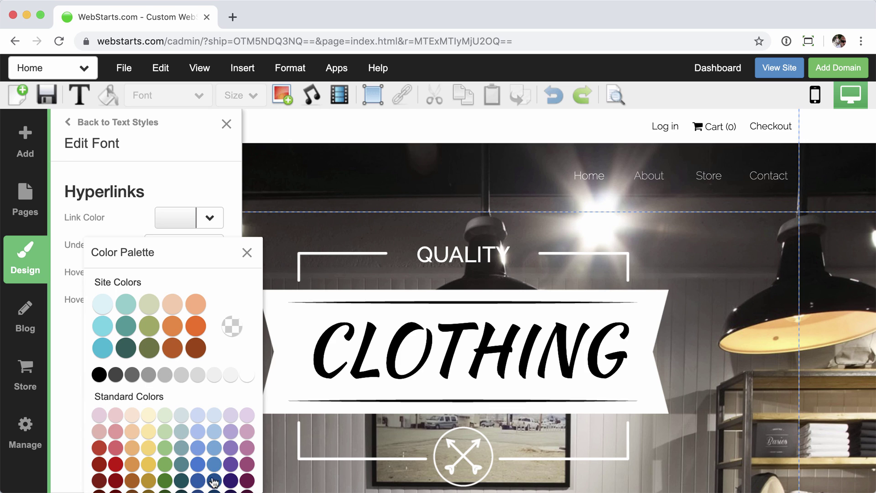
left_click(198, 434)
left_click(247, 252)
- Leave links without underline, underline them on hover, and close the font settings
left_click(176, 246)
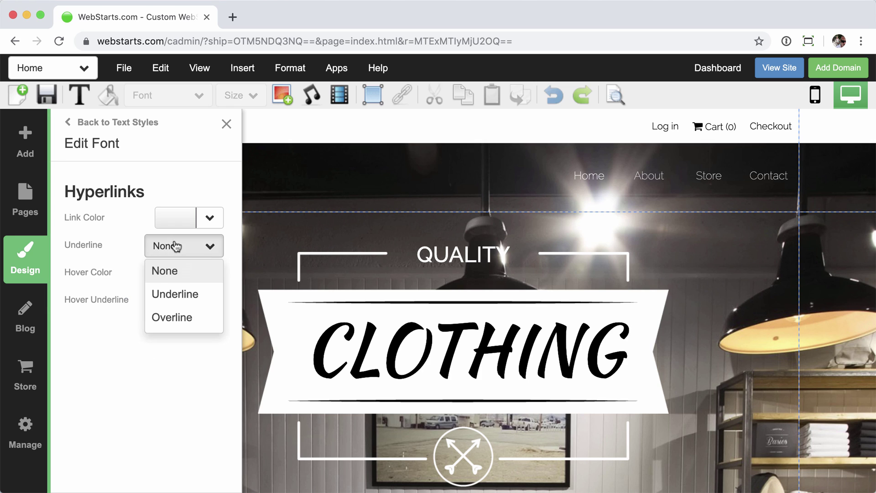
left_click(159, 274)
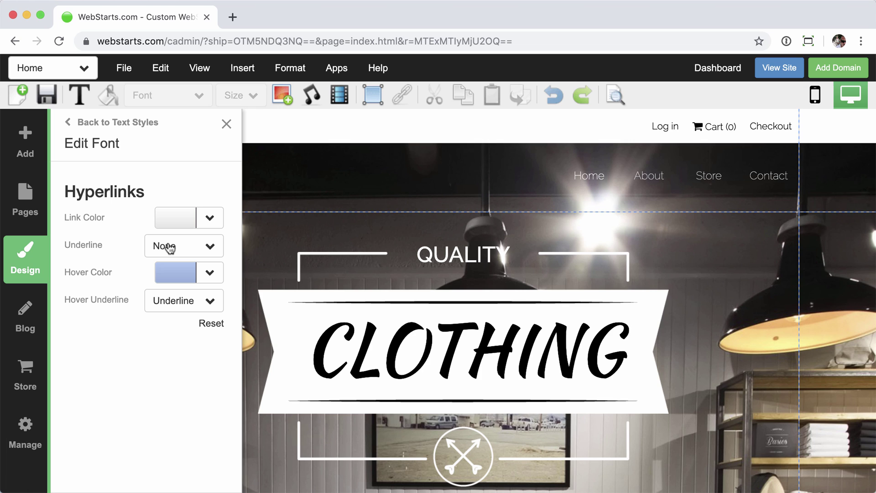
left_click(171, 301)
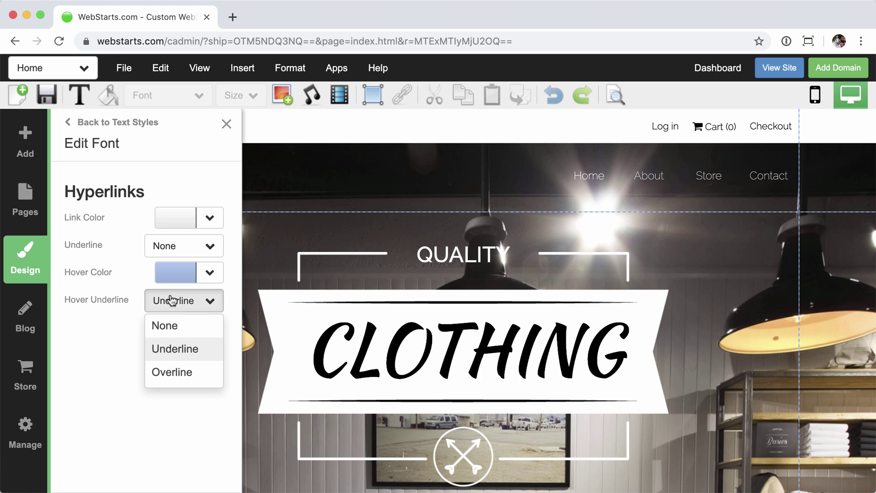
left_click(172, 352)
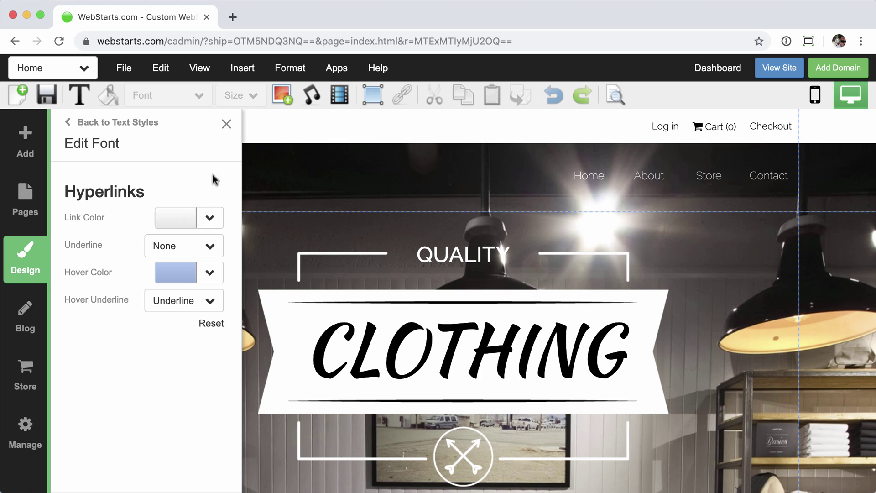
left_click(226, 124)
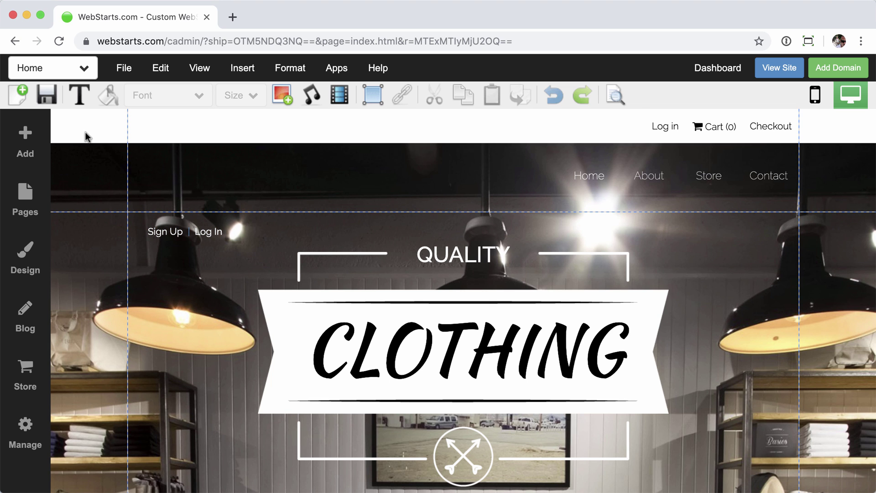
- Save the Home page, silence the share prompt, and preview the live site before closing it
left_click(47, 94)
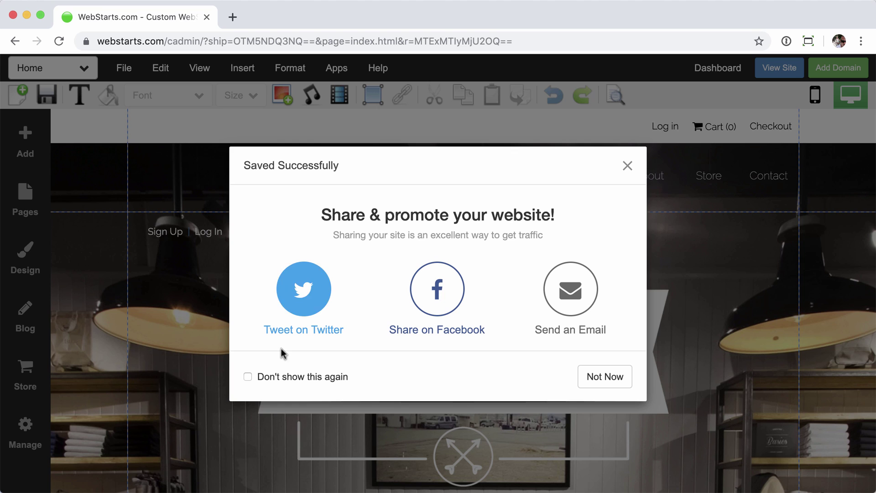
left_click(264, 378)
left_click(587, 381)
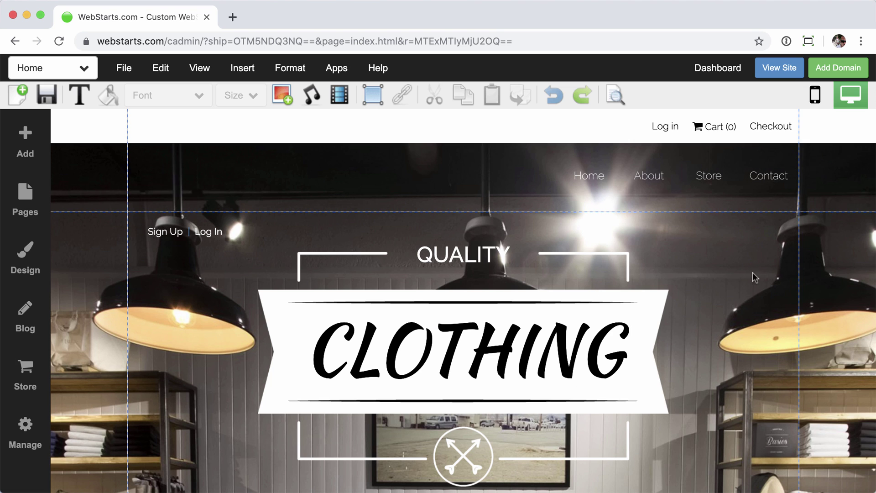
left_click(773, 75)
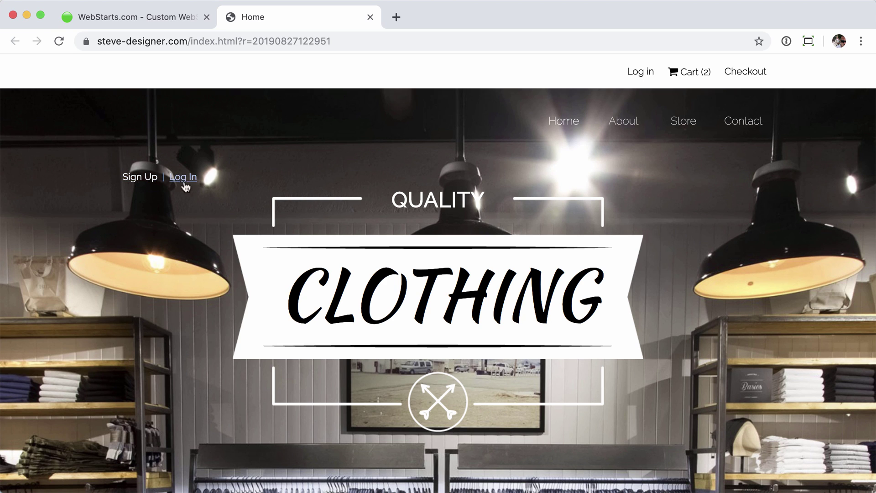
left_click(370, 17)
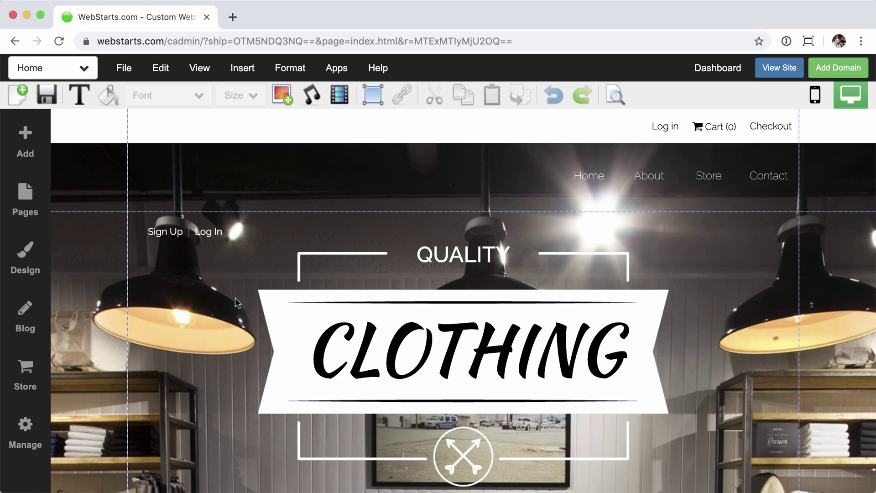
- Set the hero section background to the pale grey lettering image from My Images
left_click(199, 292)
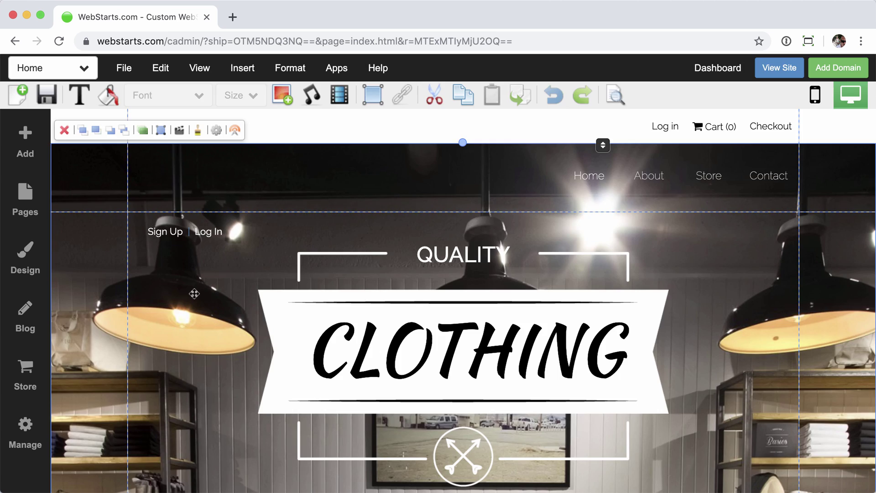
double_click(195, 294)
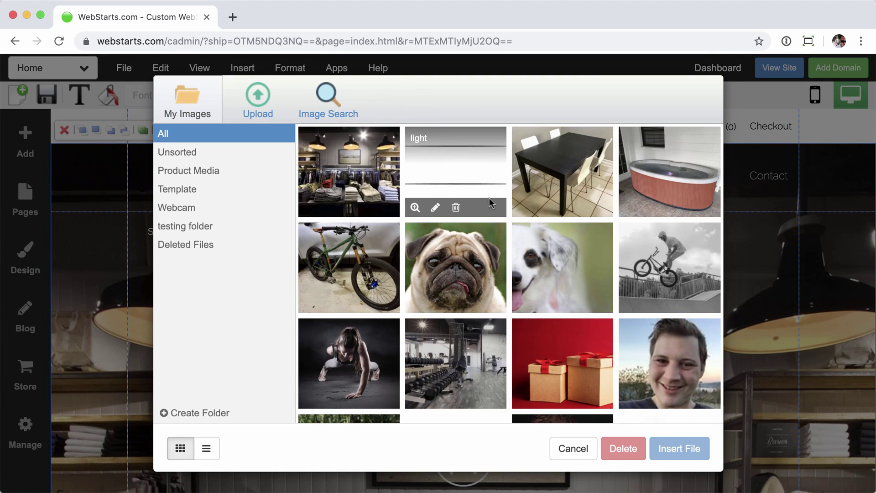
scroll(438, 261, "down", 2)
scroll(438, 261, "up", 2)
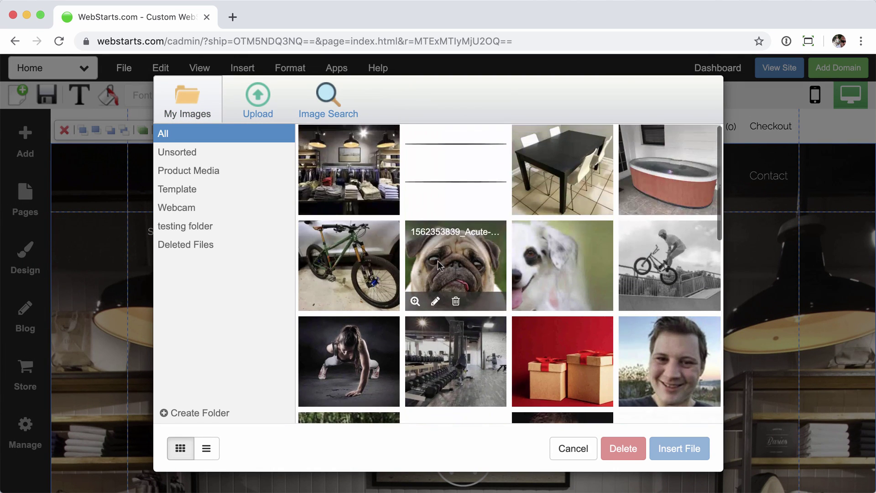
scroll(463, 189, "down", 5)
double_click(649, 211)
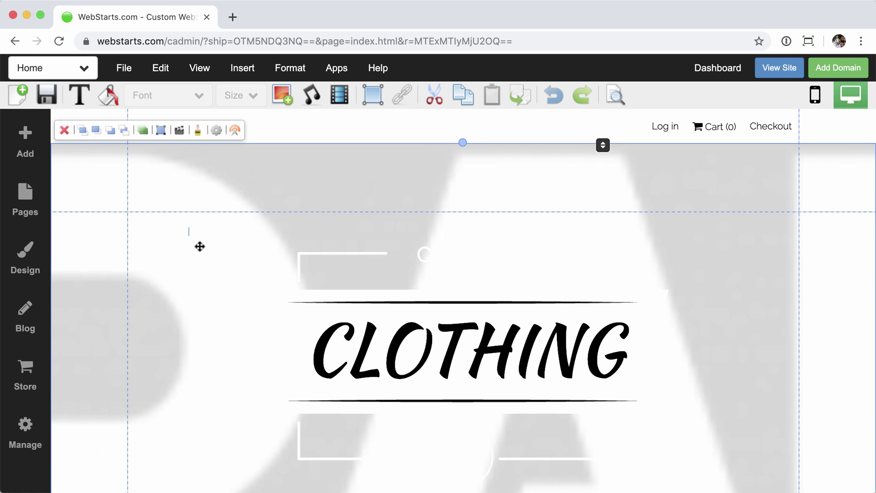
- Change the Sign Up | Log In widget's text colour to blue and save the page
left_click(198, 238)
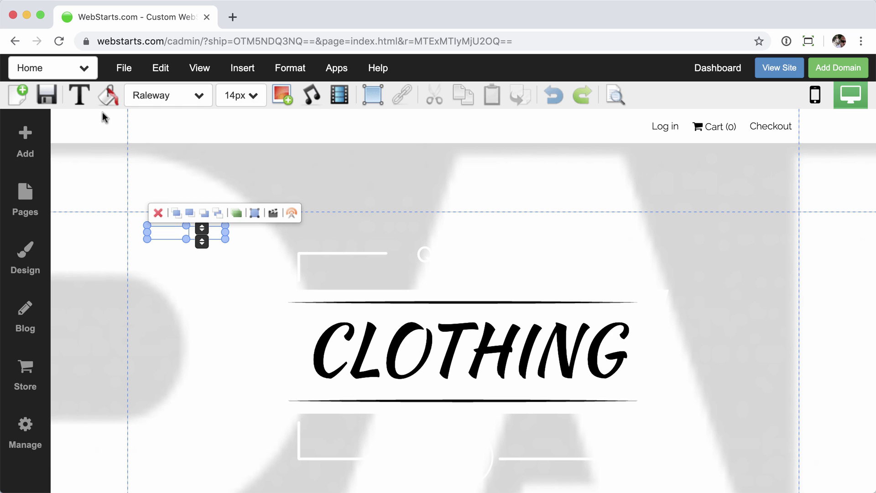
left_click(109, 97)
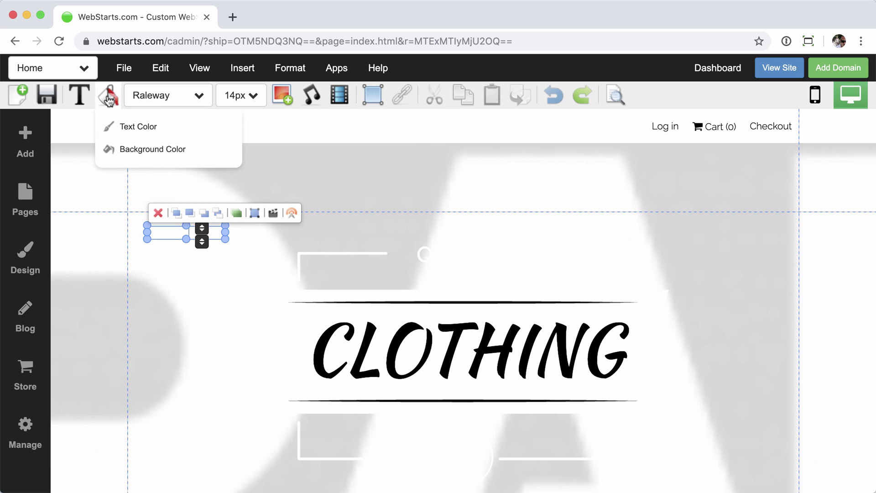
left_click(133, 131)
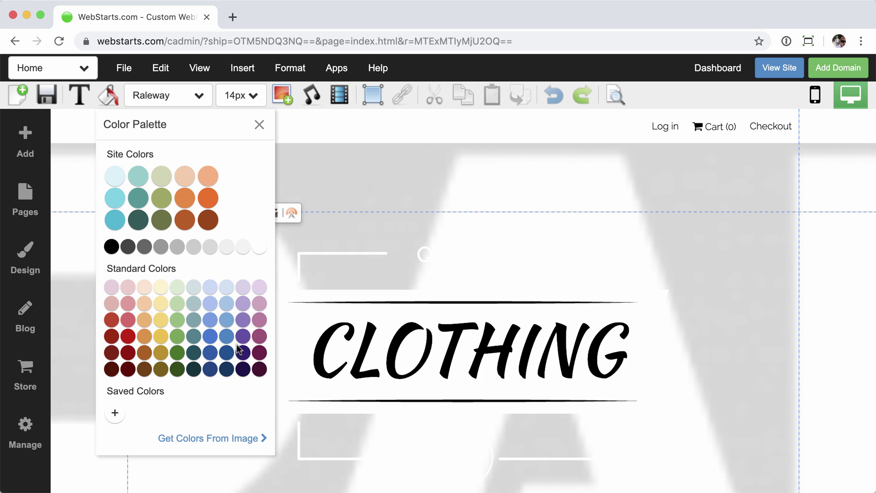
left_click(210, 316)
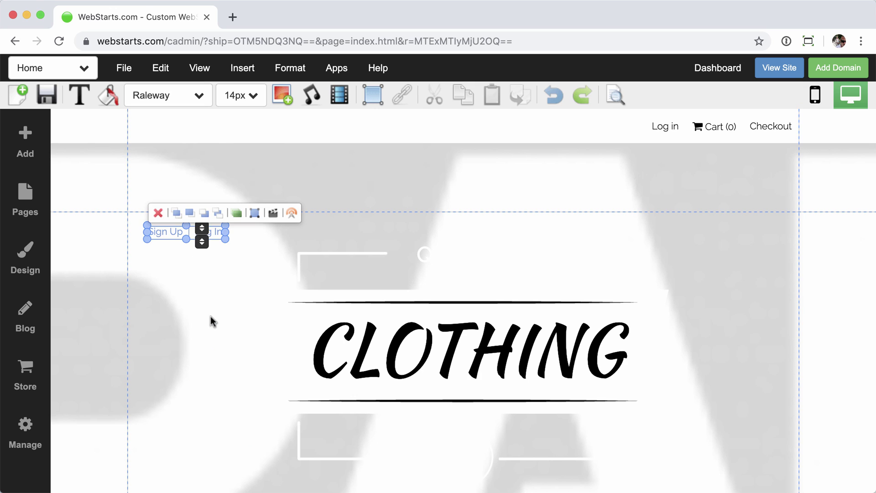
left_click(212, 315)
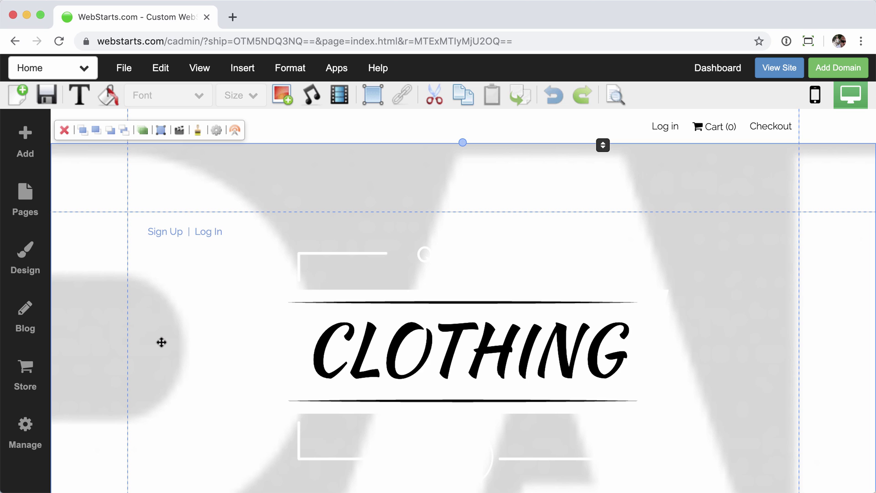
left_click(50, 94)
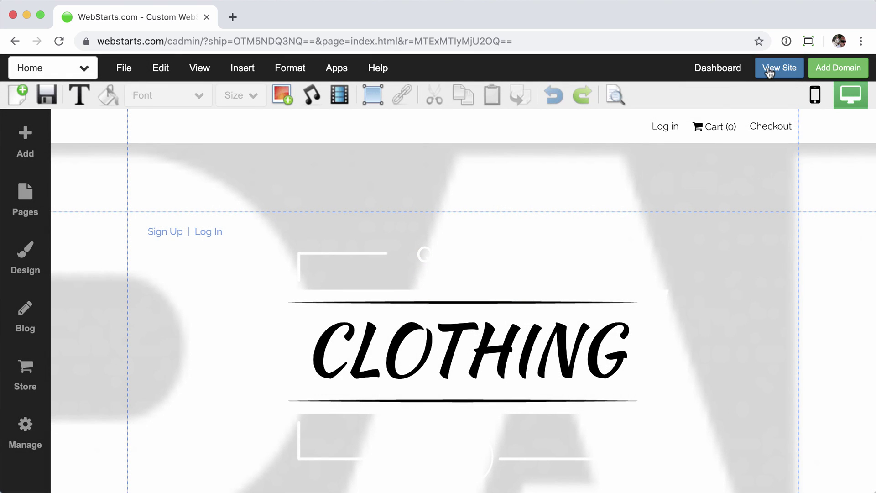
left_click(769, 68)
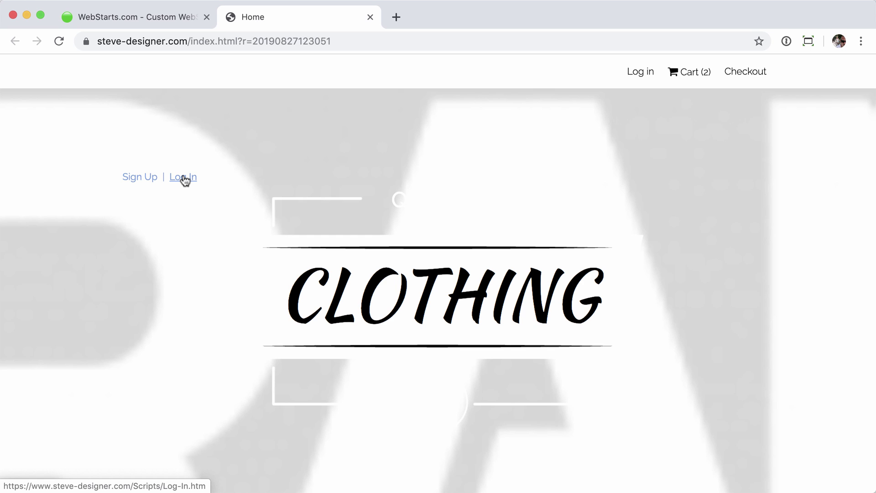
left_click(370, 17)
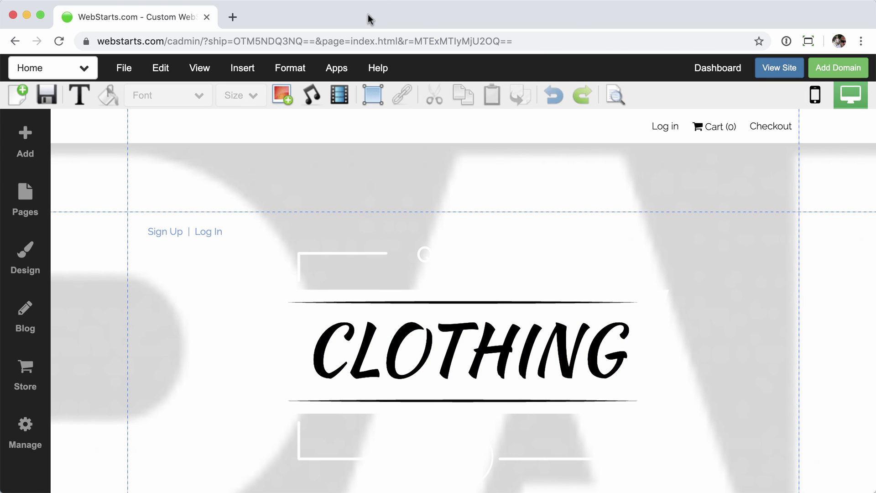